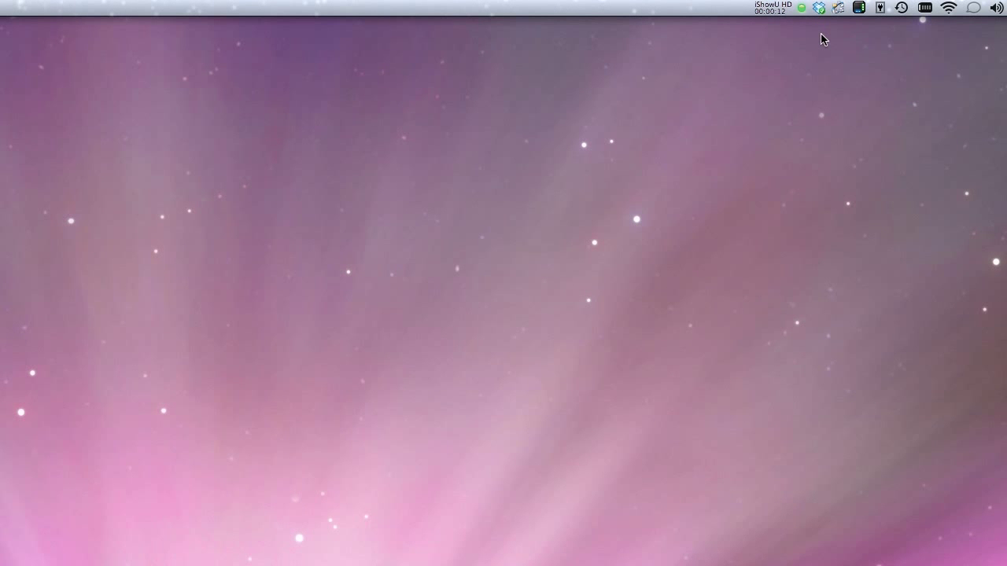
Open the Brother ControlCenter2 scanning window.
left_click(838, 10)
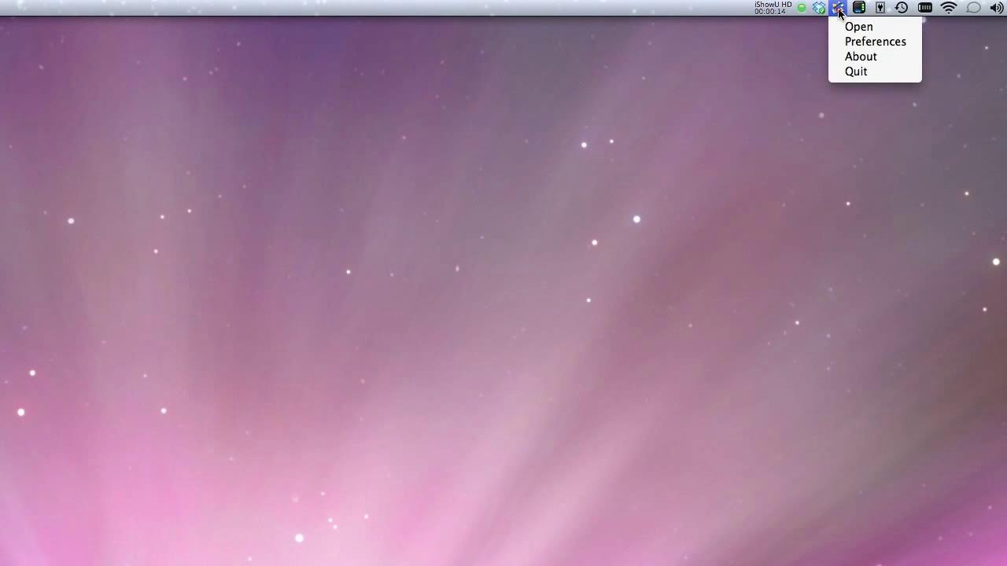
left_click(838, 9)
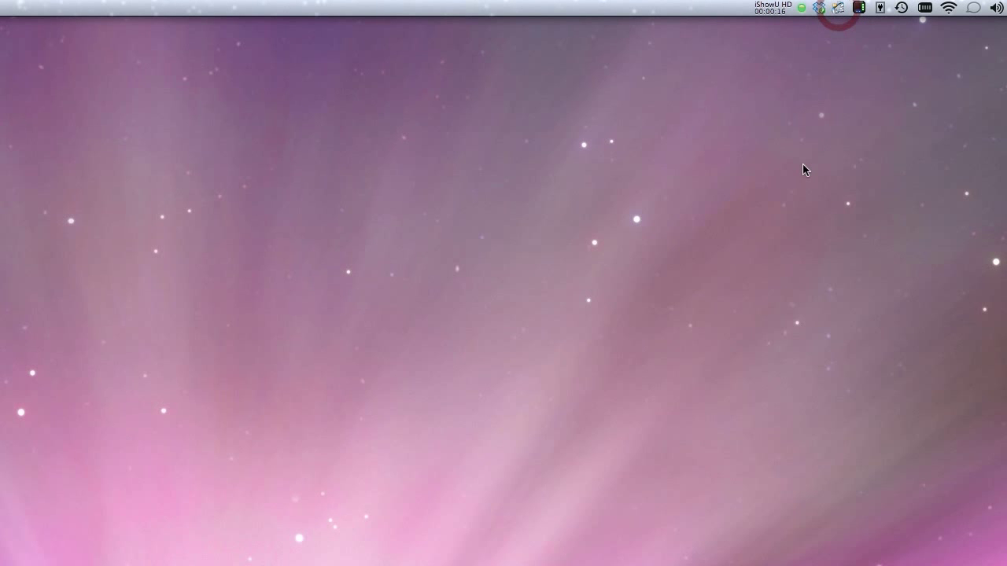
left_click(838, 9)
left_click(845, 29)
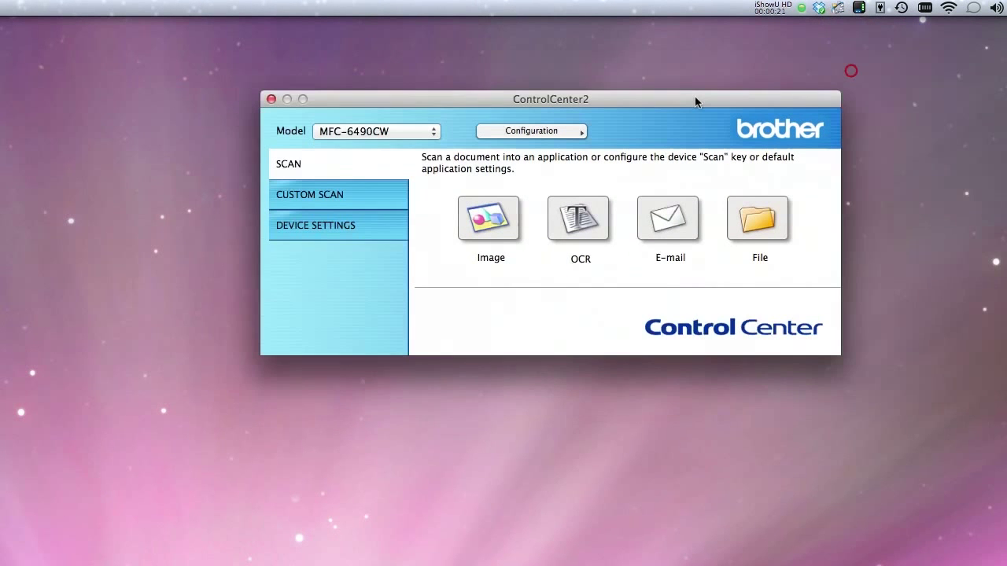
left_click_drag(696, 101, 692, 90)
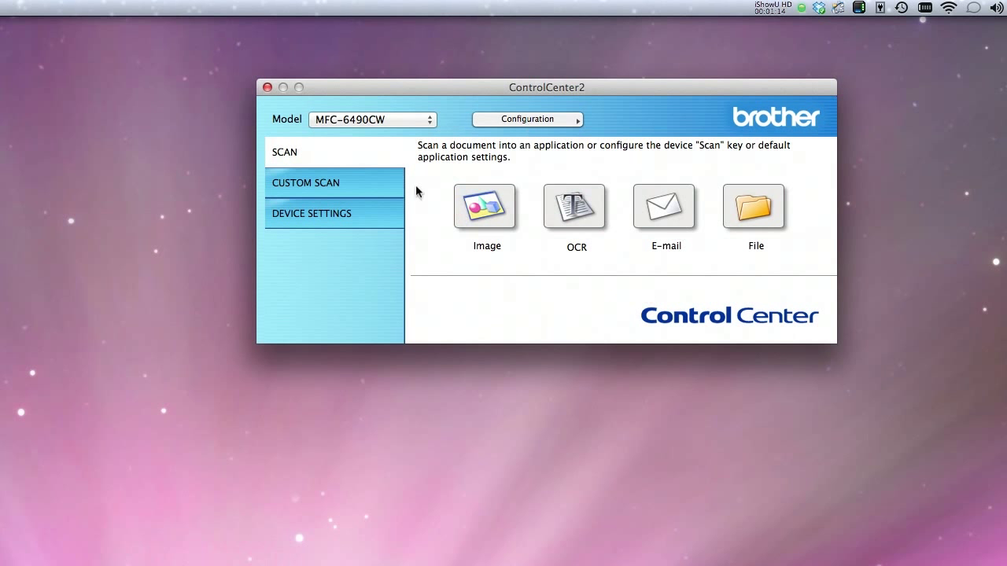
Open the configuration of the AnimationScan custom scan.
left_click(300, 184)
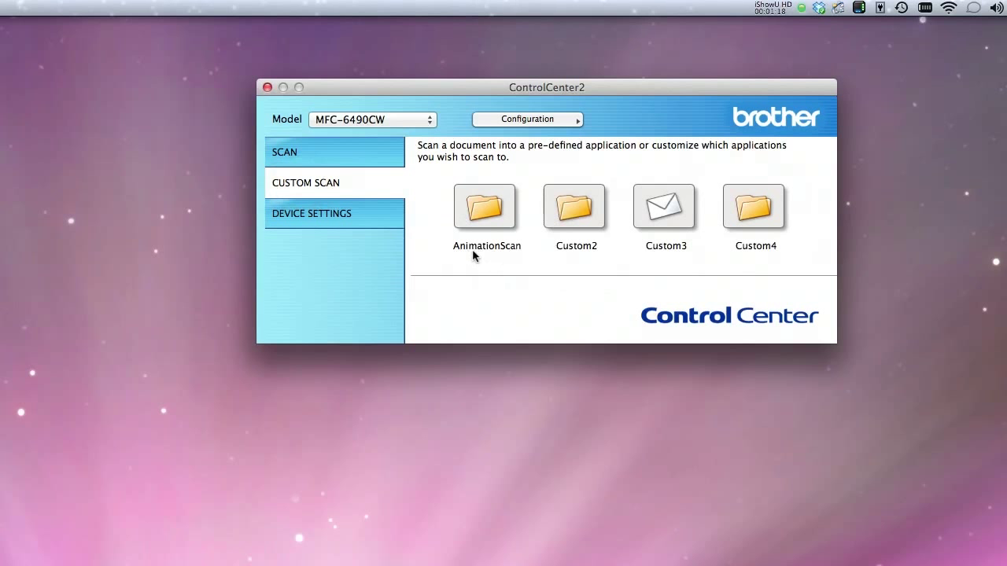
left_click(551, 120)
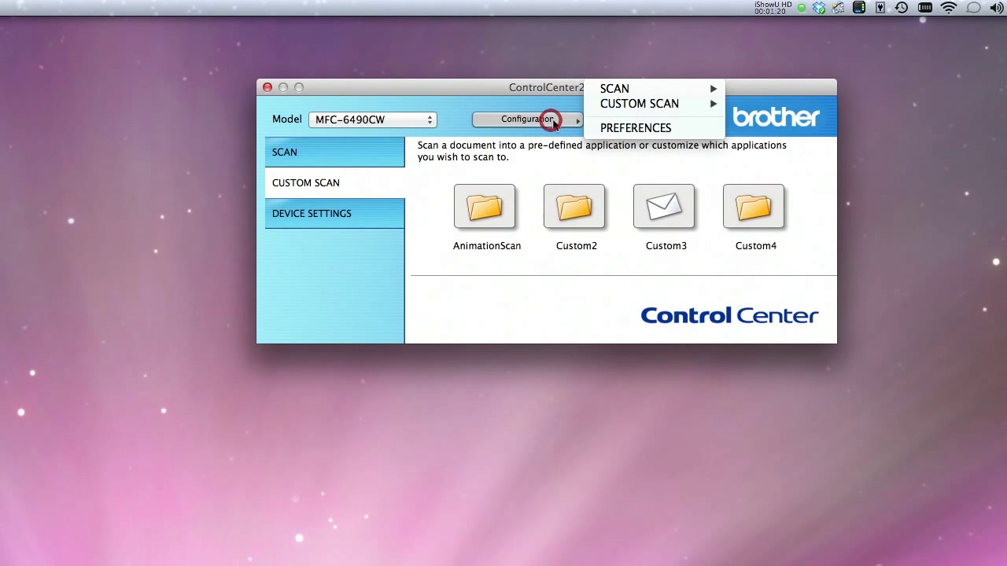
mouse_move(627, 101)
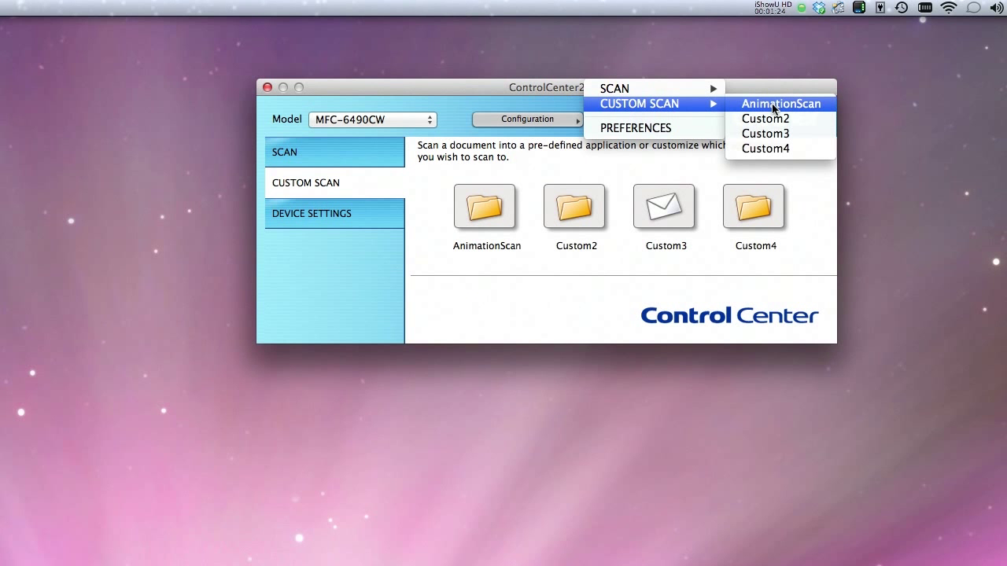
left_click(774, 107)
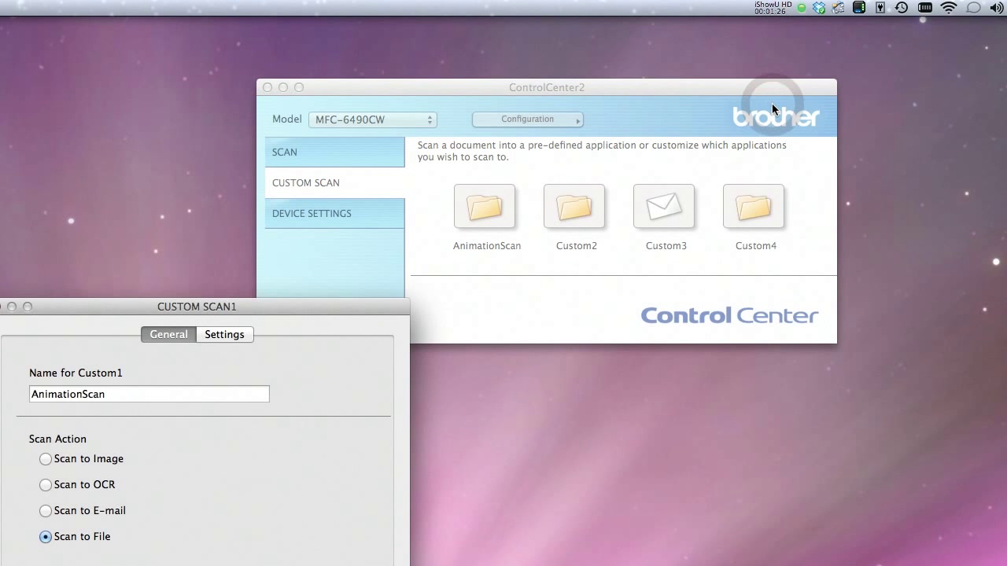
left_click_drag(281, 306, 612, 26)
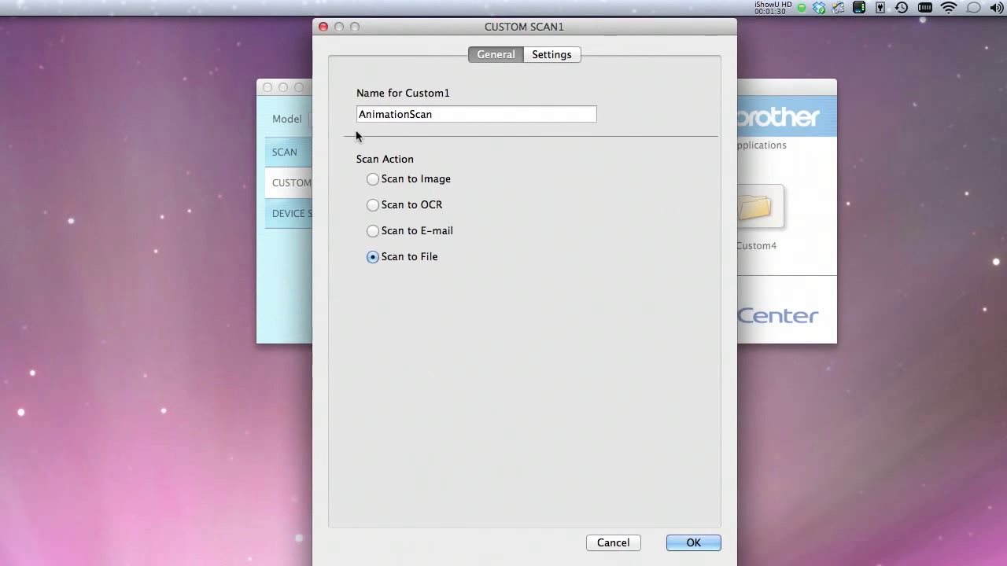
Set AnimationScan to Scan to File, using the JPEG (*.jpg) file type and the largest file size.
left_click(372, 258)
left_click(566, 60)
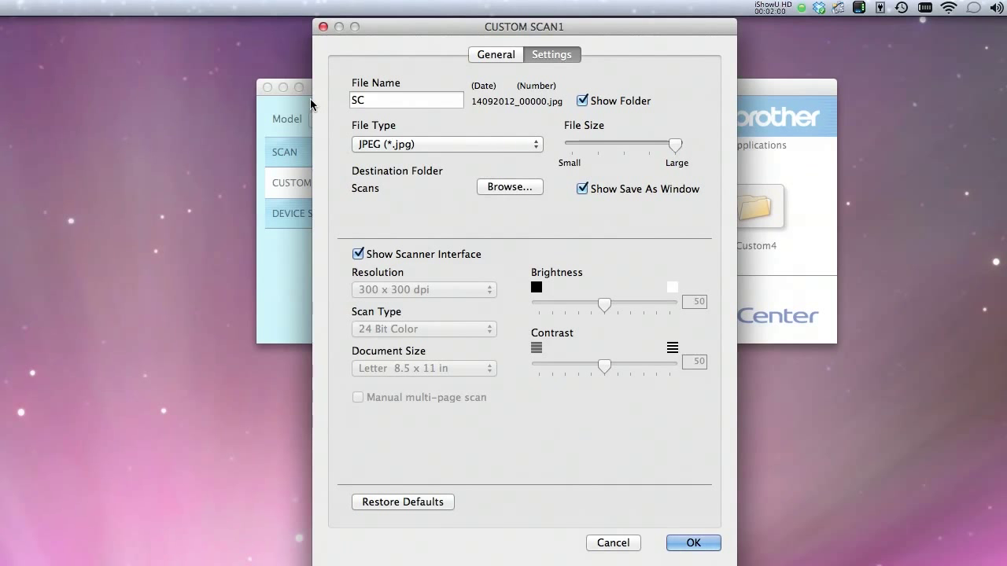
double_click(400, 99)
left_click(355, 100)
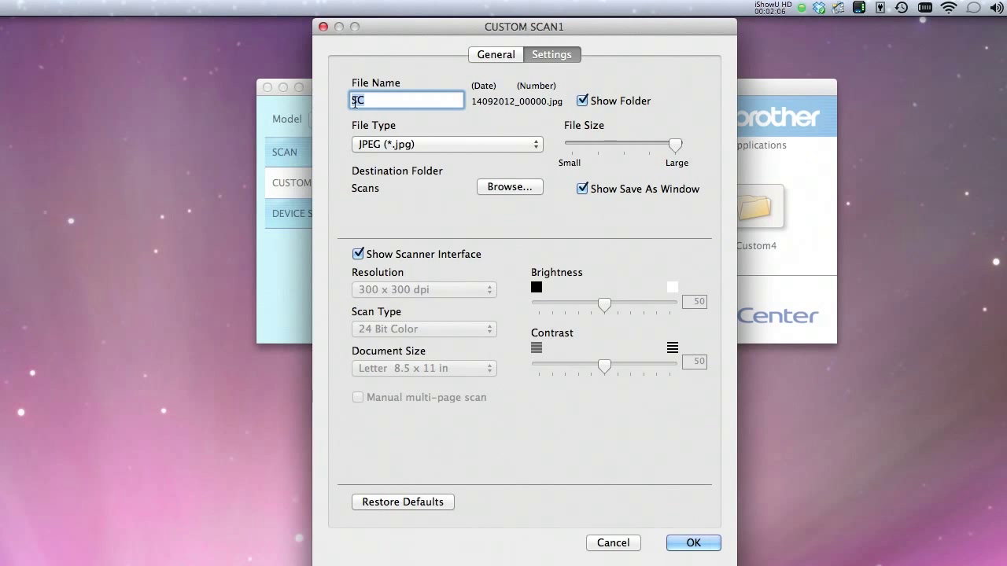
double_click(355, 100)
left_click(415, 146)
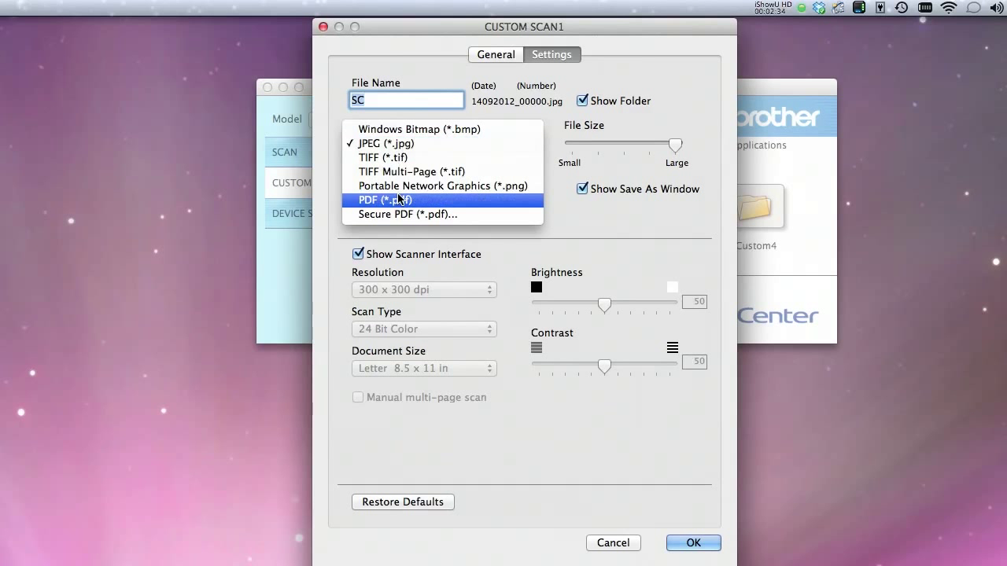
left_click(413, 144)
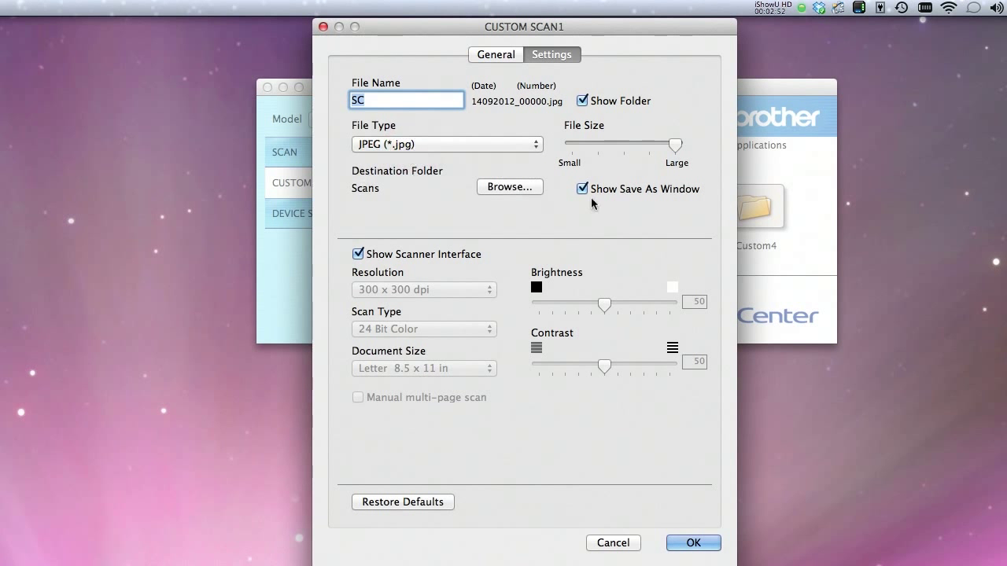
left_click_drag(674, 146, 697, 154)
Look through the scene subfolders inside the Scans destination folder without choosing a different destination.
left_click(498, 190)
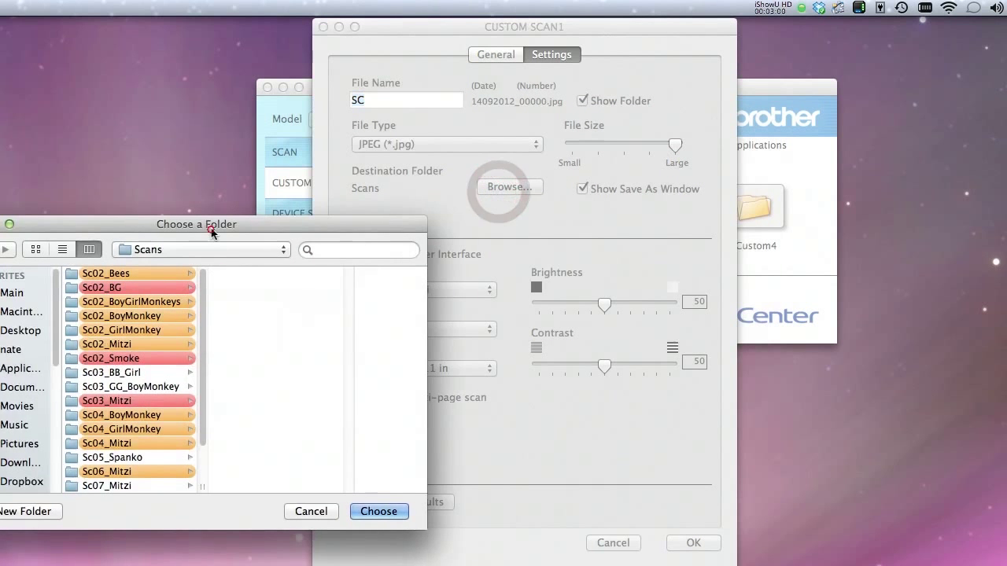
left_click_drag(99, 187, 209, 230)
left_click(321, 233)
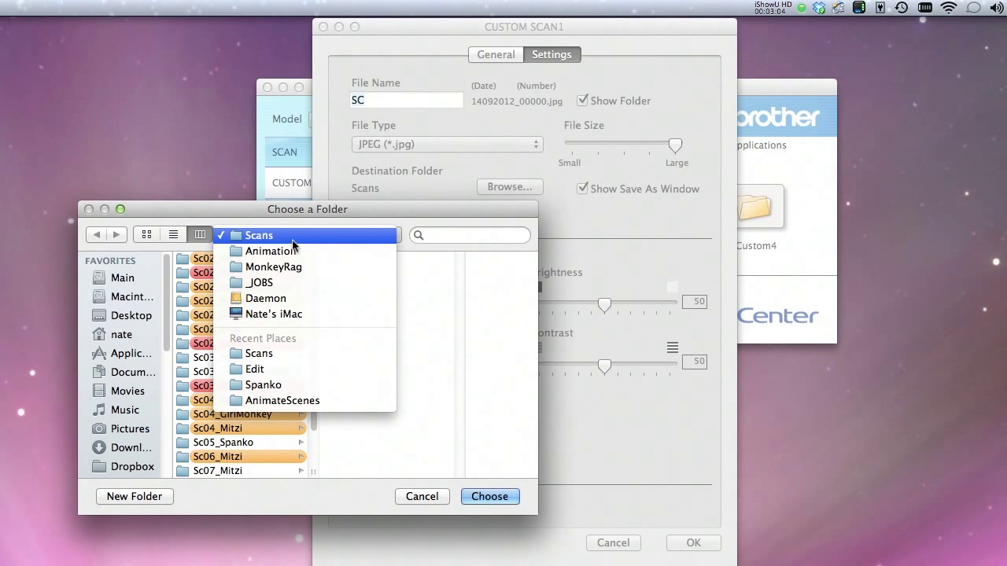
left_click(292, 241)
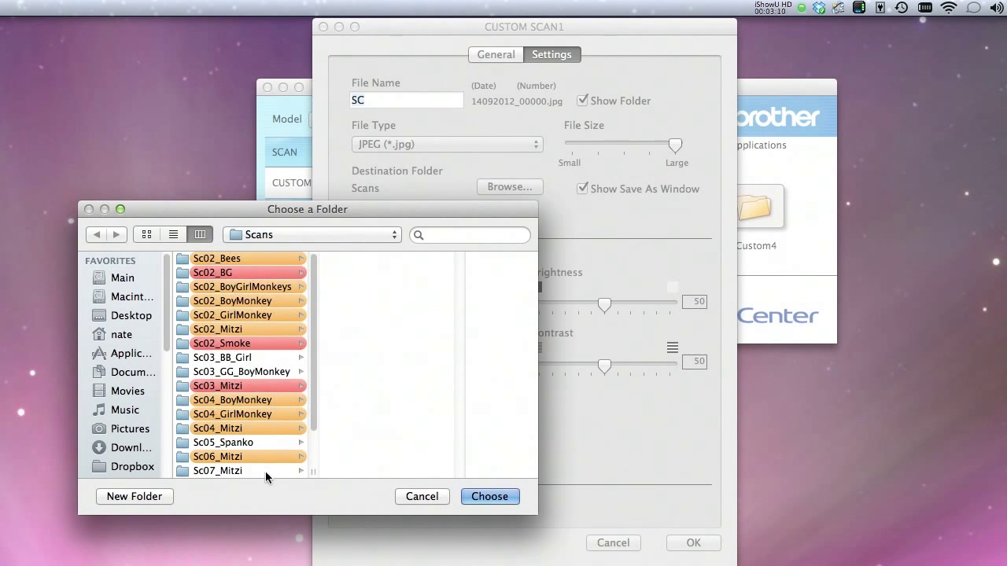
left_click(233, 316)
left_click(231, 329)
left_click(226, 343)
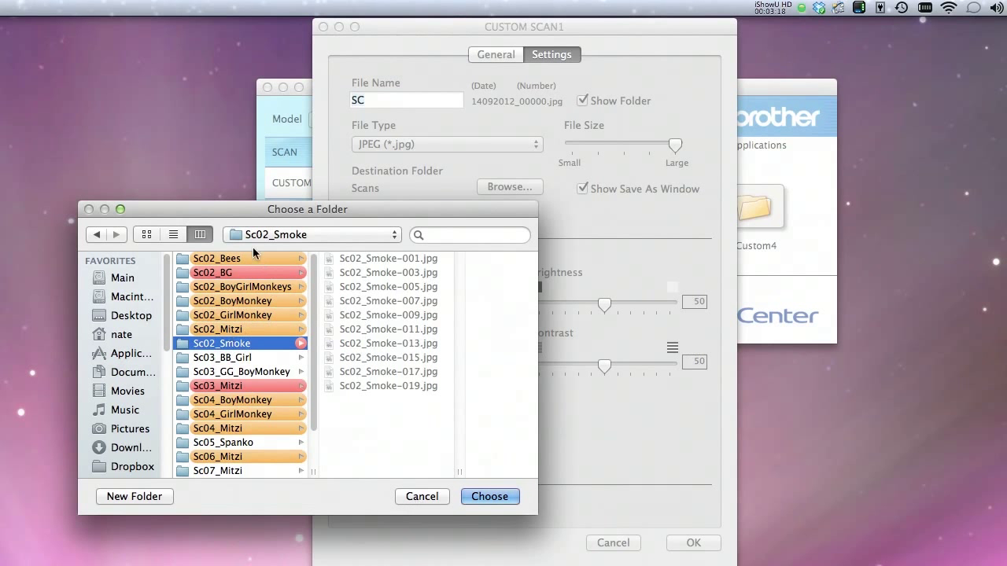
left_click(413, 496)
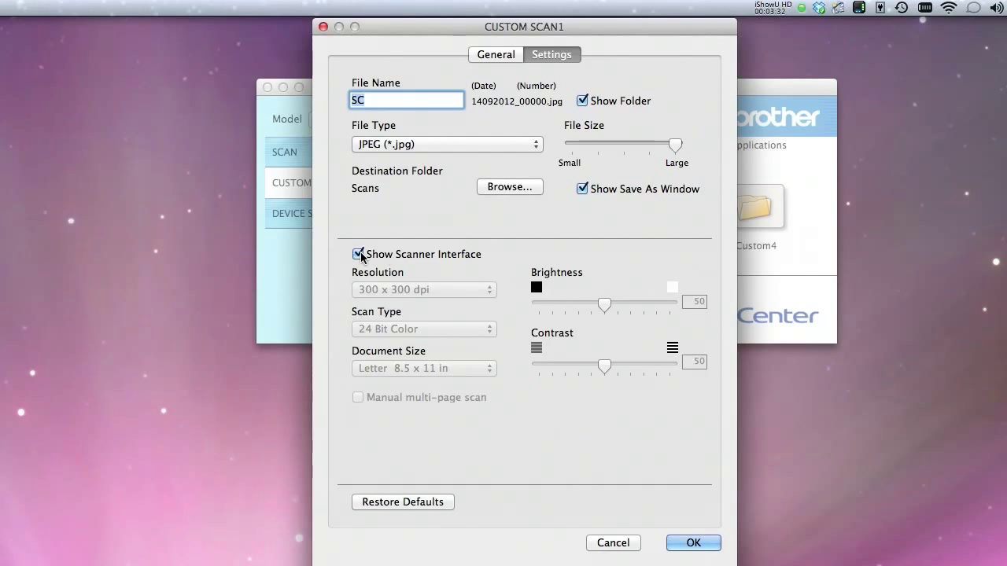
Review the document size options with Show Scanner Interface switched off, and switch that option back on.
left_click(407, 260)
left_click(450, 369)
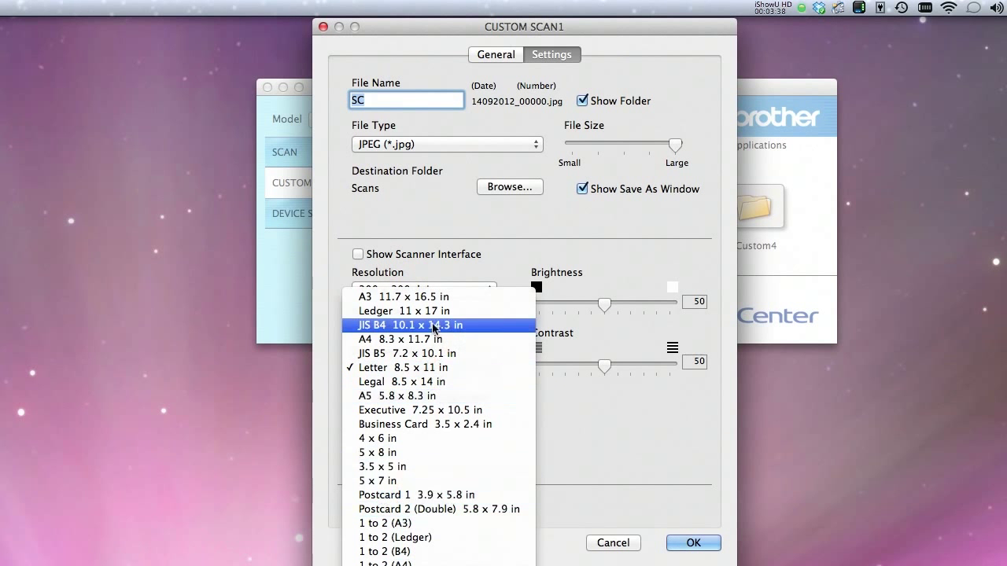
left_click(423, 263)
left_click(378, 254)
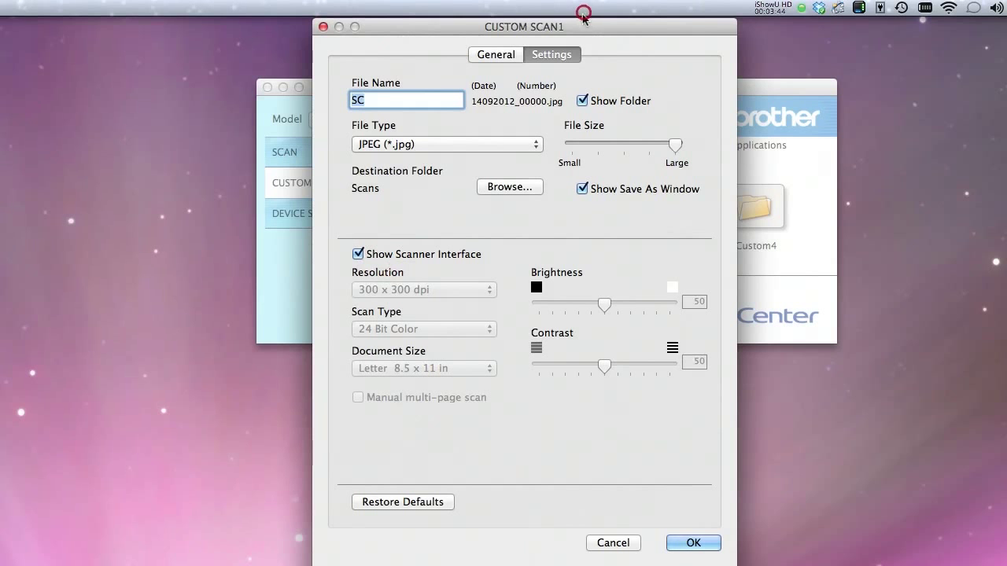
Accept the AnimationScan settings and start a scan with that custom preset.
left_click_drag(462, 27, 328, 149)
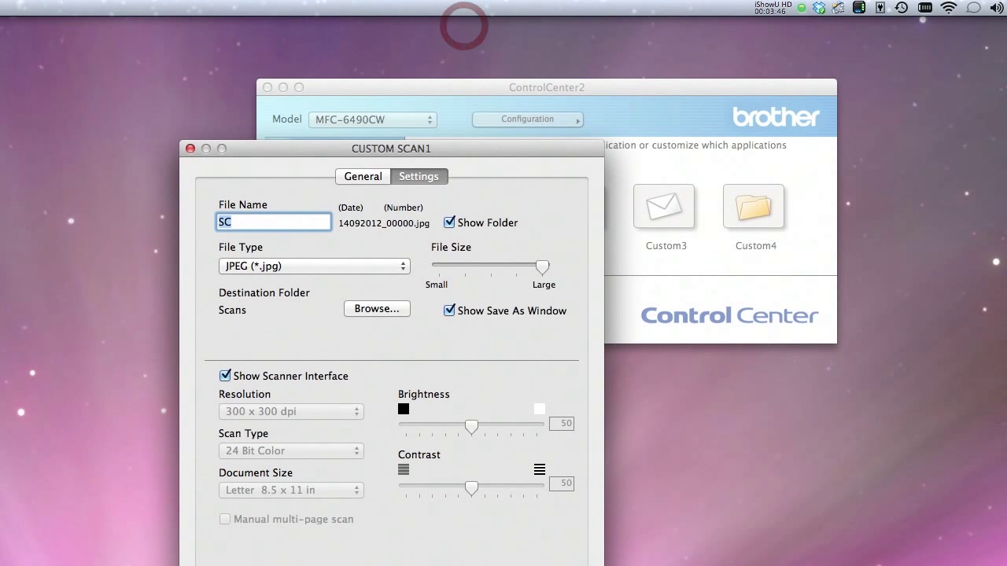
key("Return")
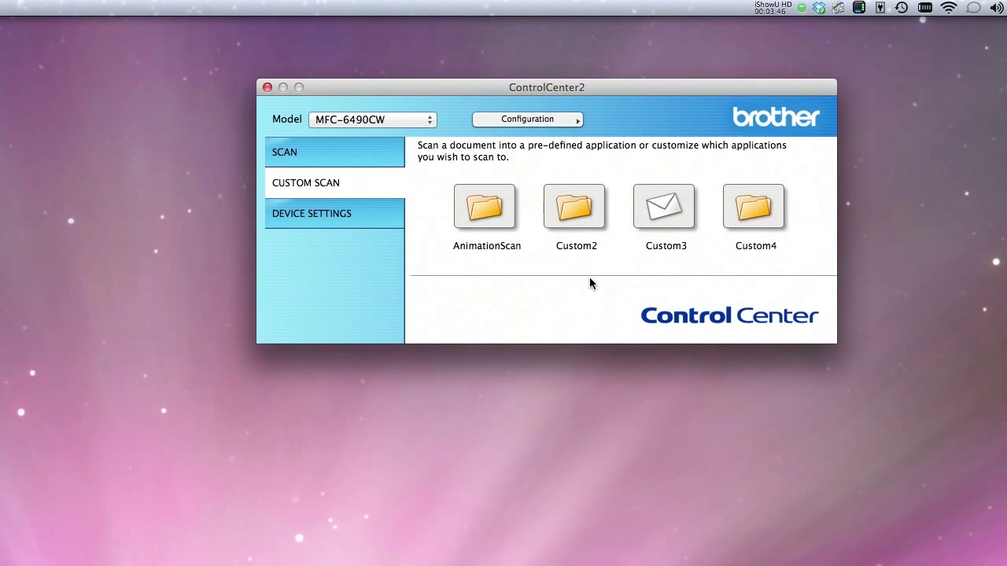
left_click(482, 214)
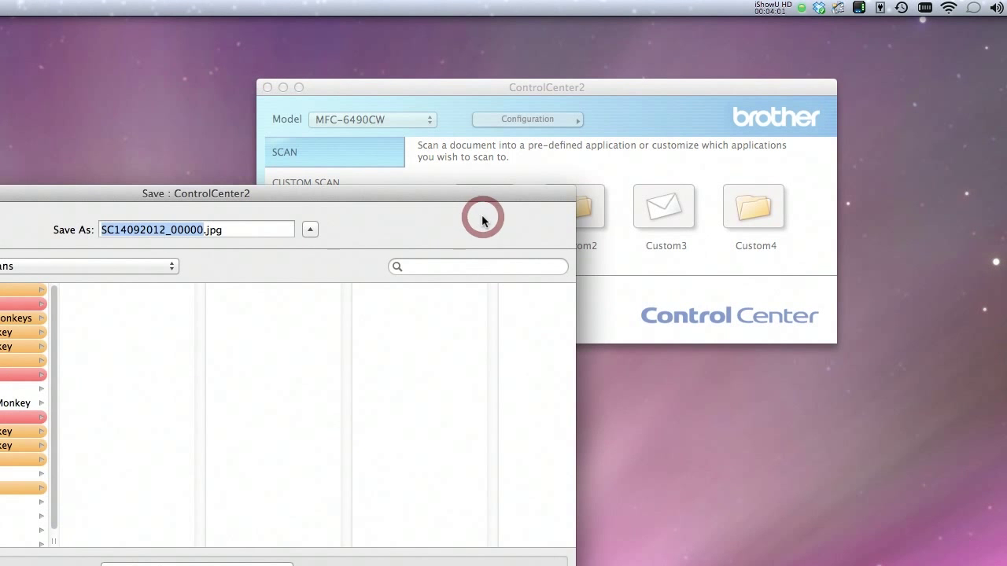
left_click_drag(461, 197, 758, 59)
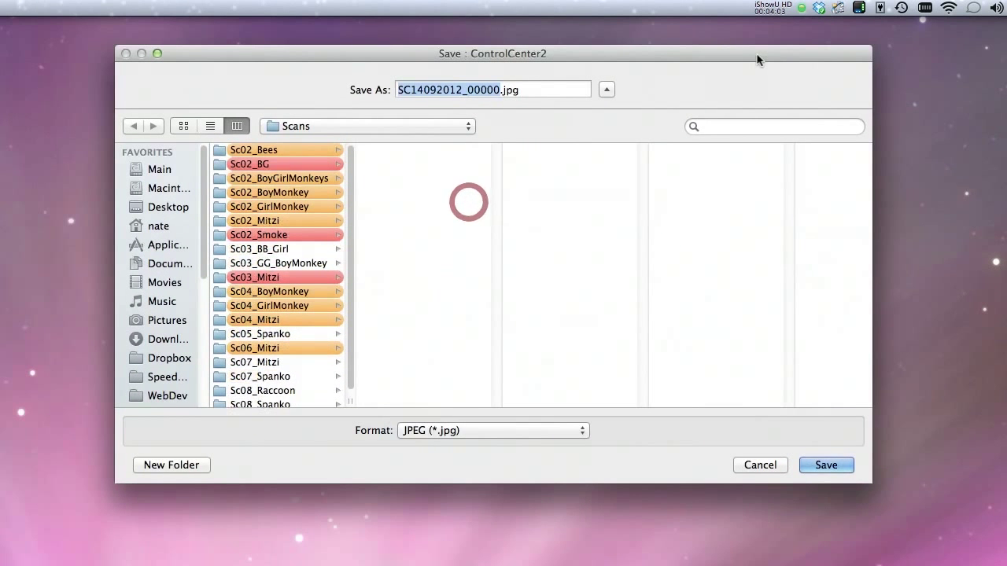
Create a new folder named Sc05_Mitzi inside the Scans folder for the scanned file.
scroll(289, 321, "down", 1)
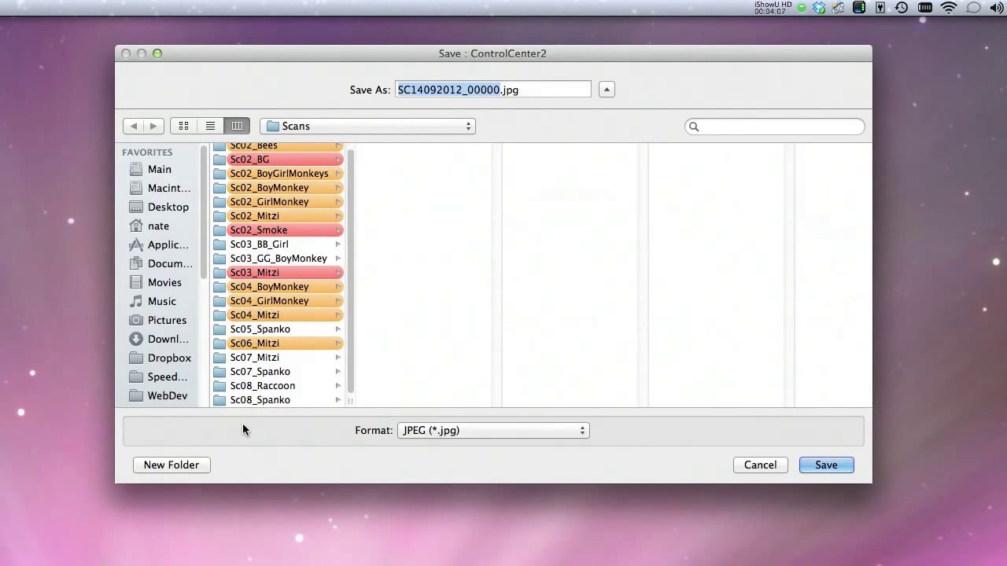
left_click(179, 467)
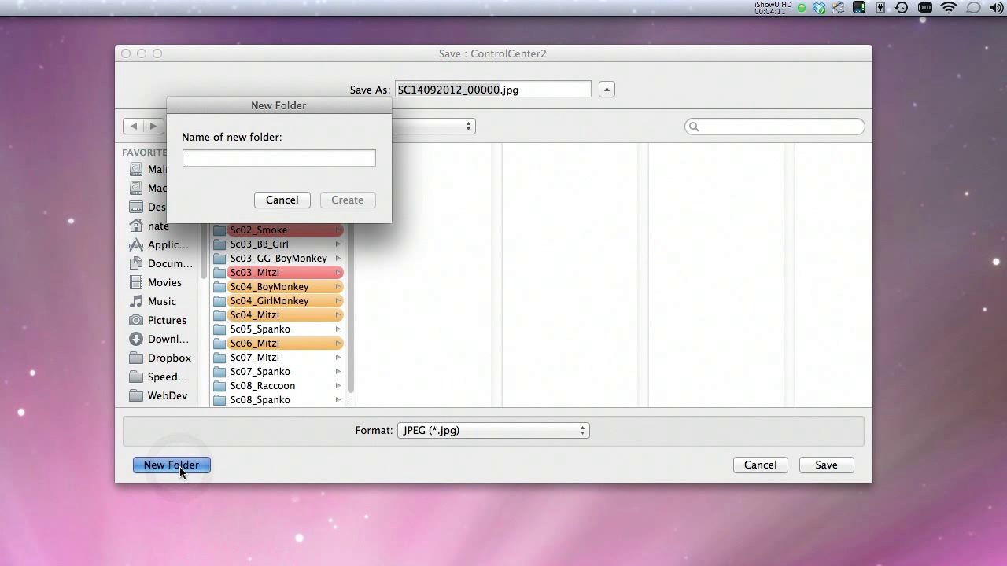
type("Sc")
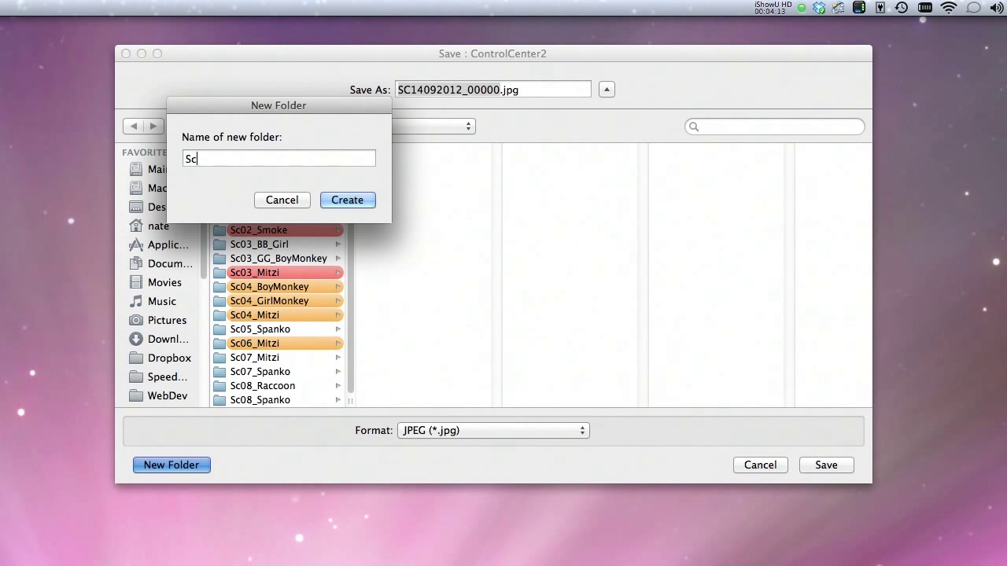
type("05_Mitzi")
left_click(349, 201)
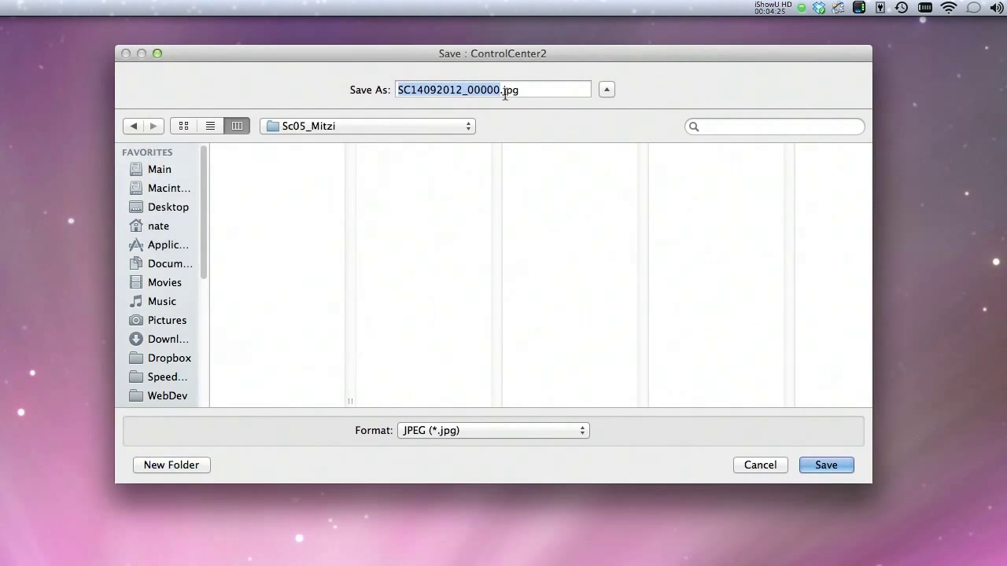
Name the scanned file Sc05_Mitzi_1.jpg, with a capital S.
type("sc")
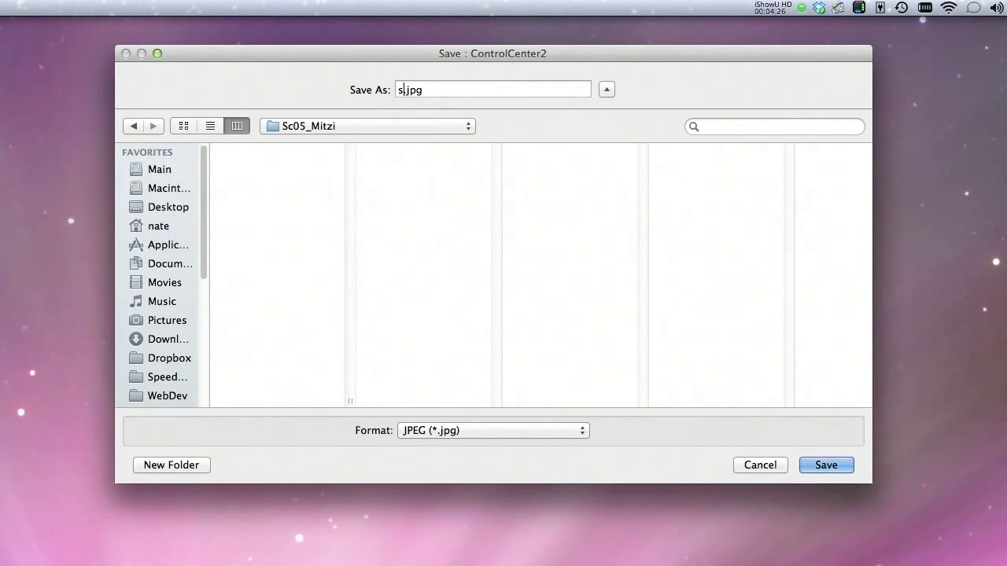
type("05_Mitzi_1")
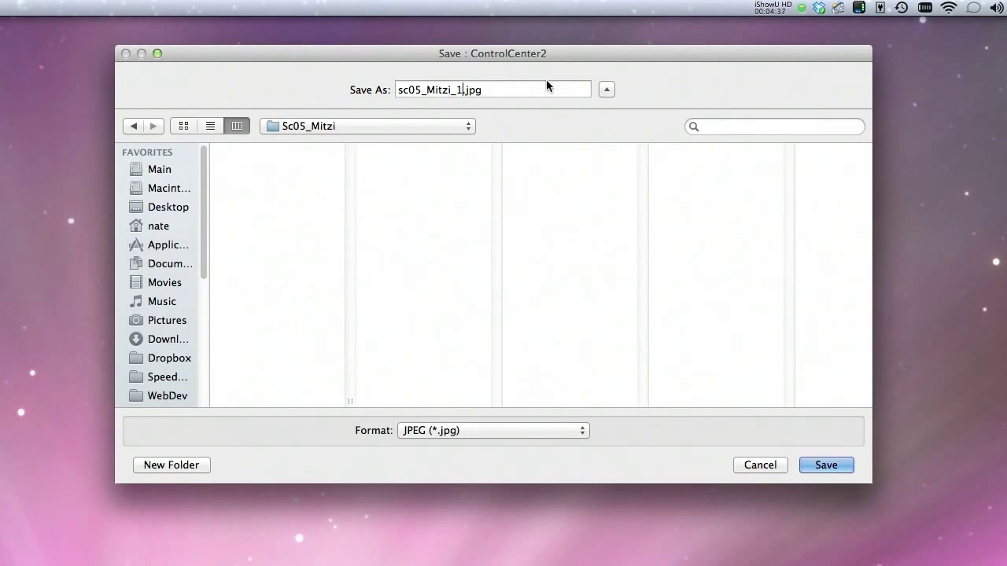
left_click(400, 90)
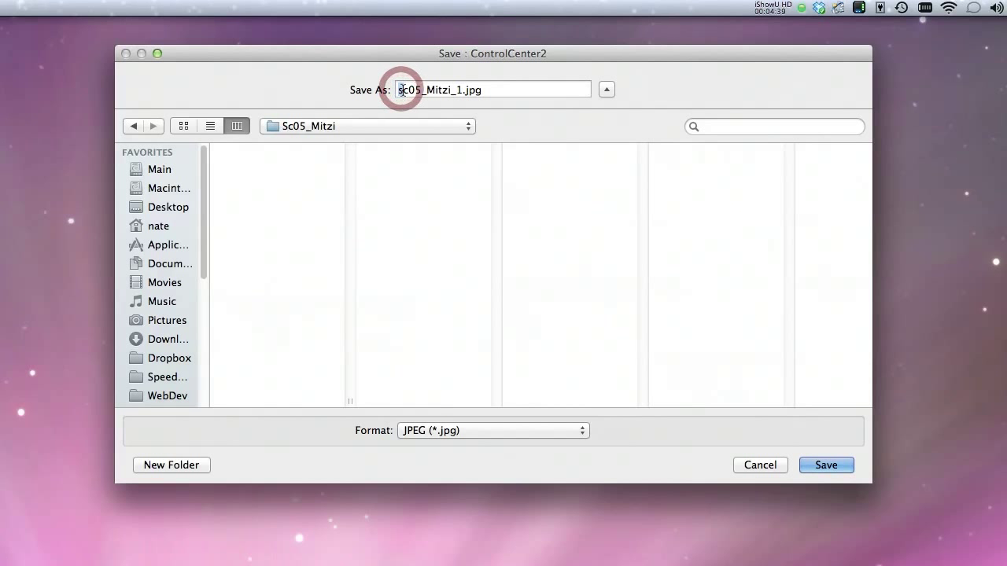
key("Delete")
type("S")
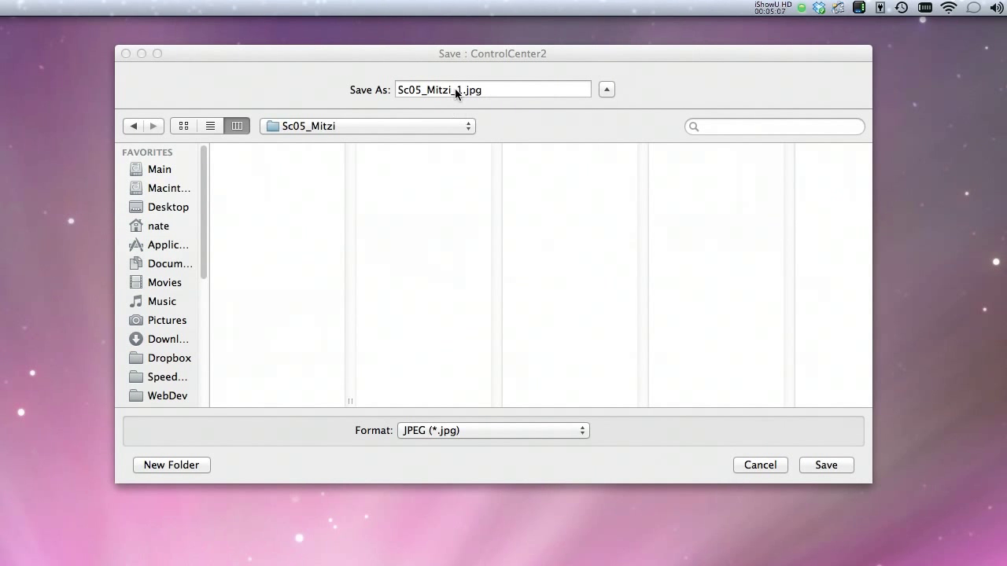
Create a subfolder named 001 inside Sc05_Mitzi and save the JPEG scan file into it.
left_click(189, 468)
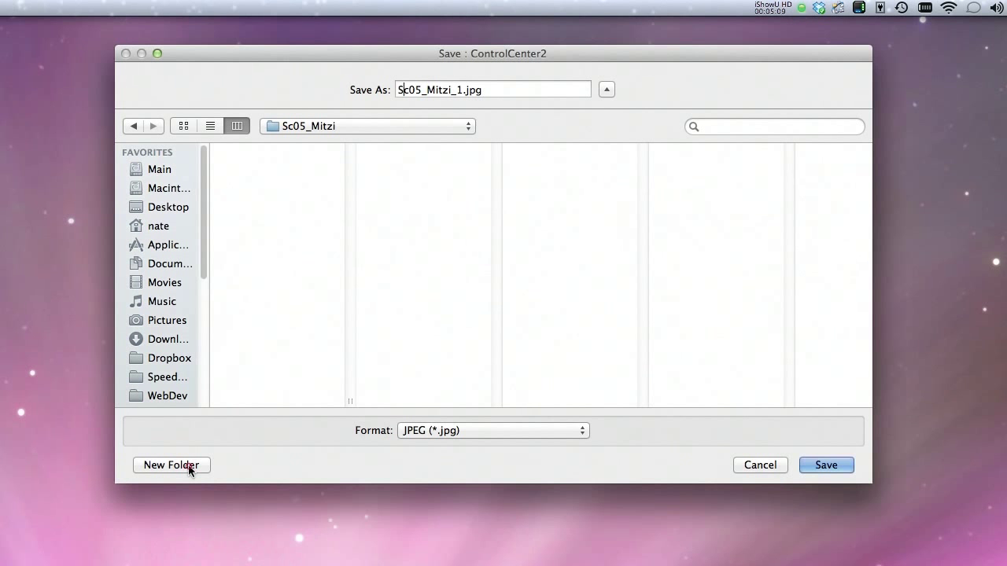
left_click(188, 466)
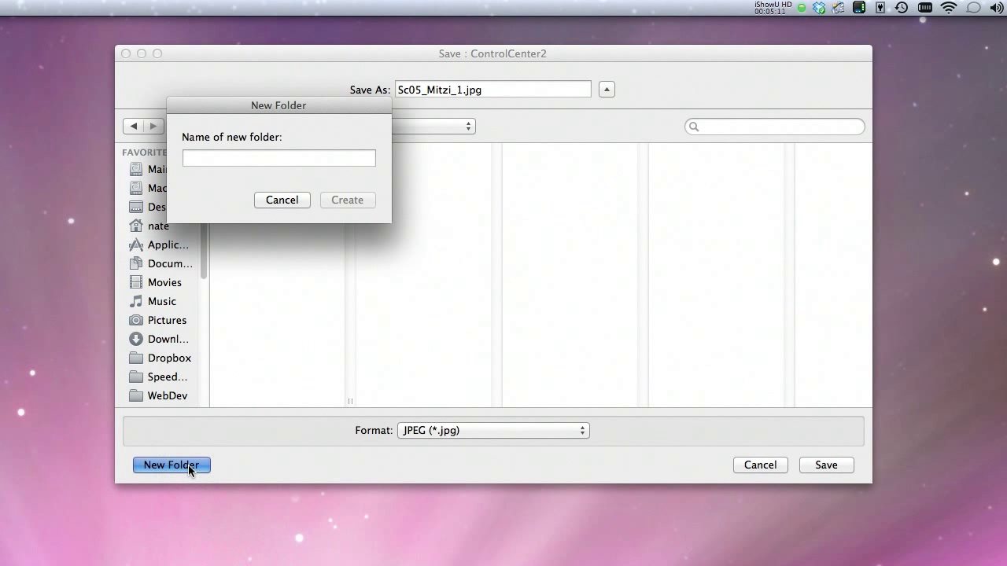
type("001")
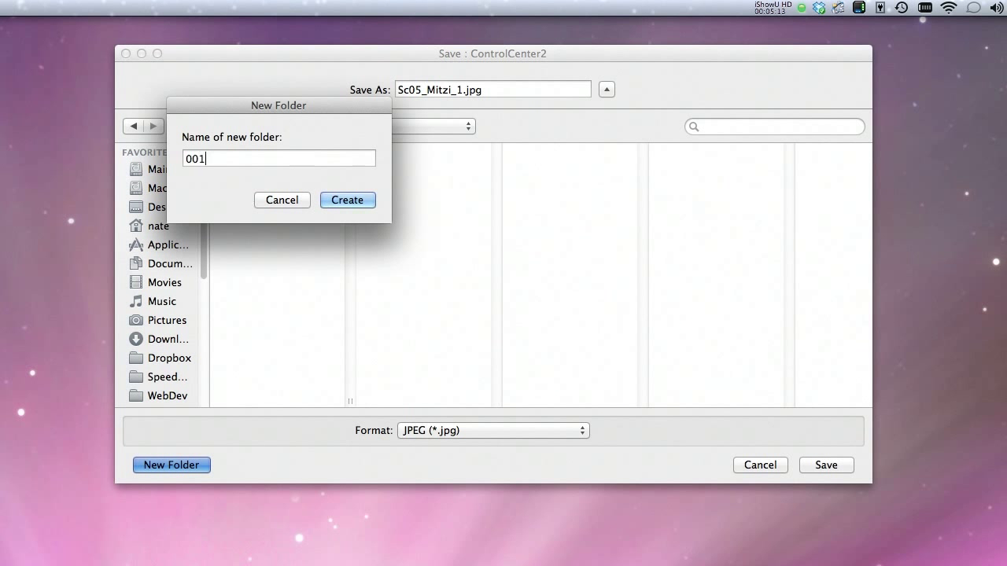
key("Return")
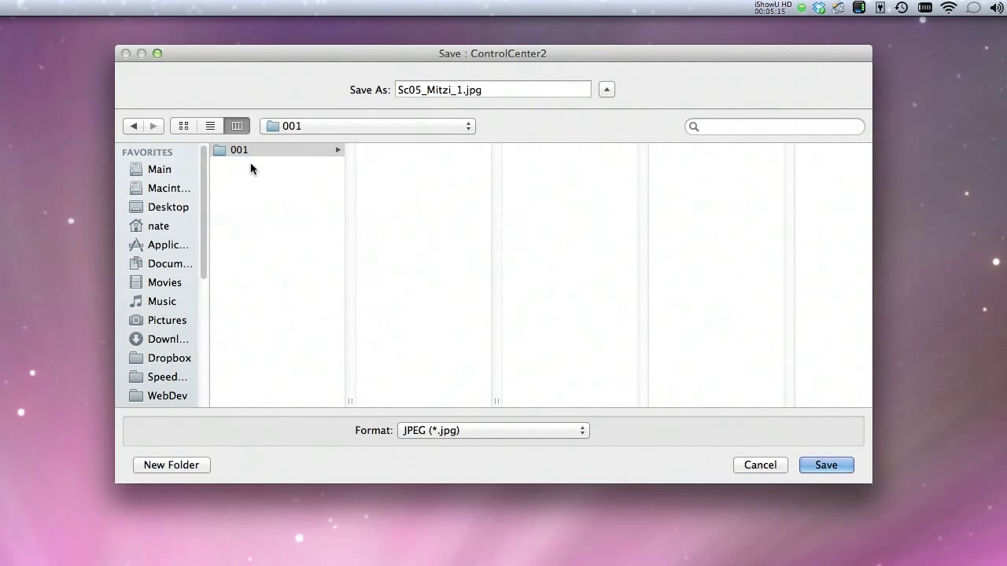
left_click(240, 150)
left_click(826, 466)
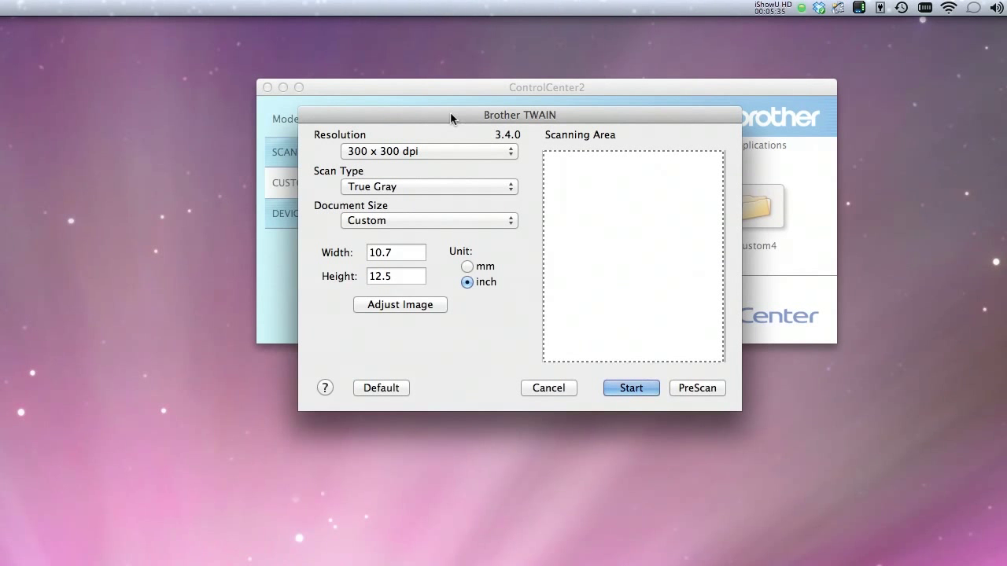
Review the available scan types in the Brother TWAIN dialog and keep True Gray selected.
left_click_drag(451, 114, 459, 85)
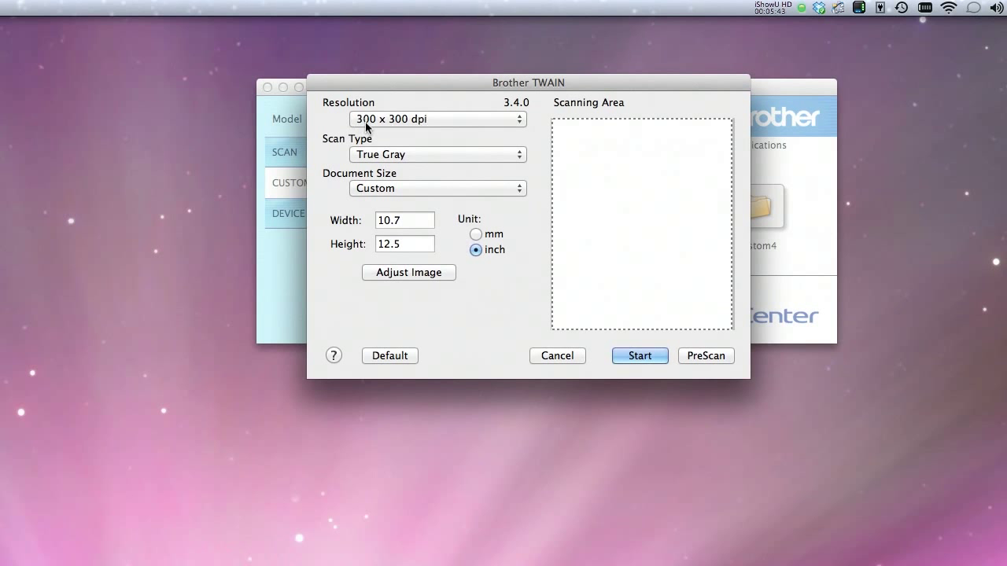
left_click(387, 154)
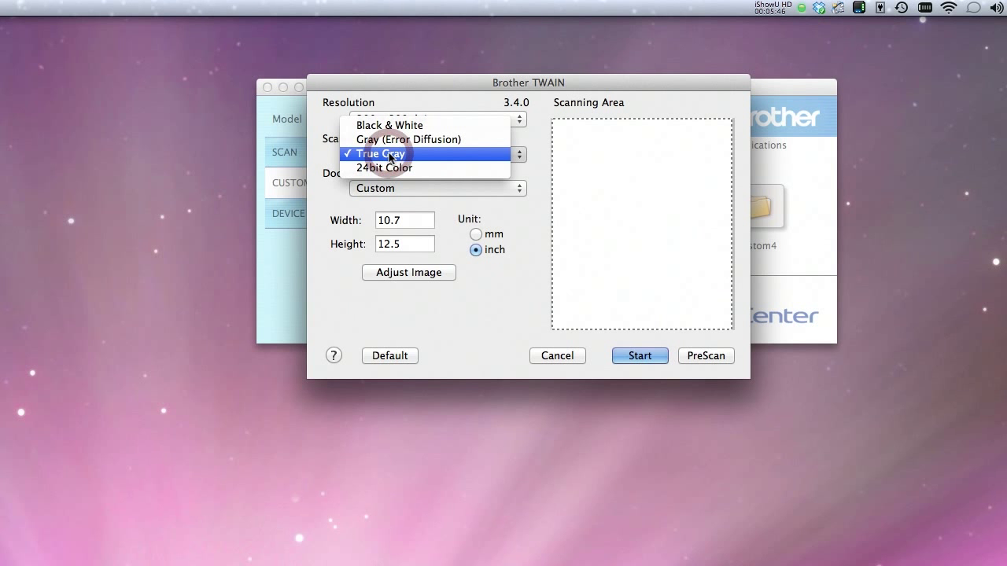
left_click(432, 156)
left_click(432, 156)
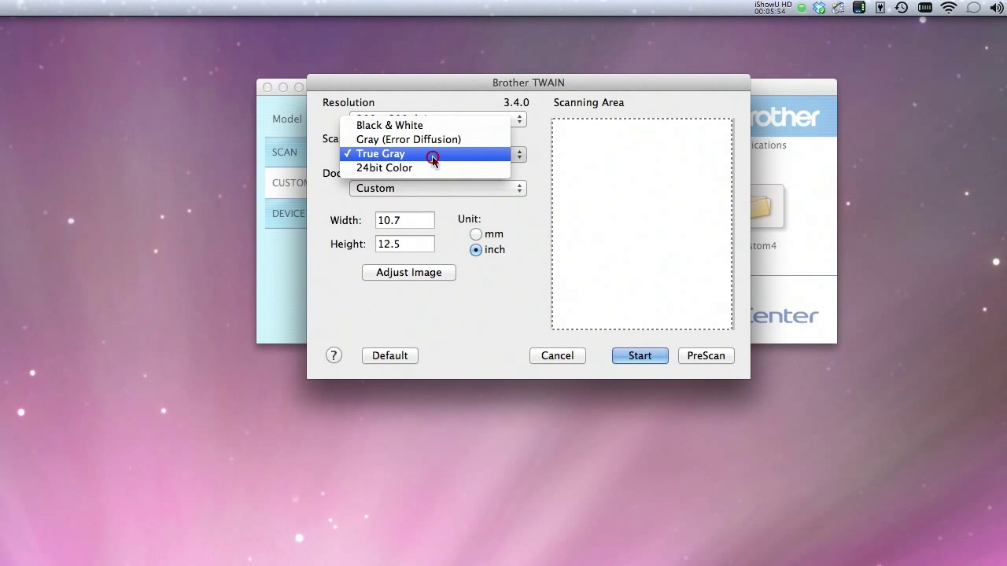
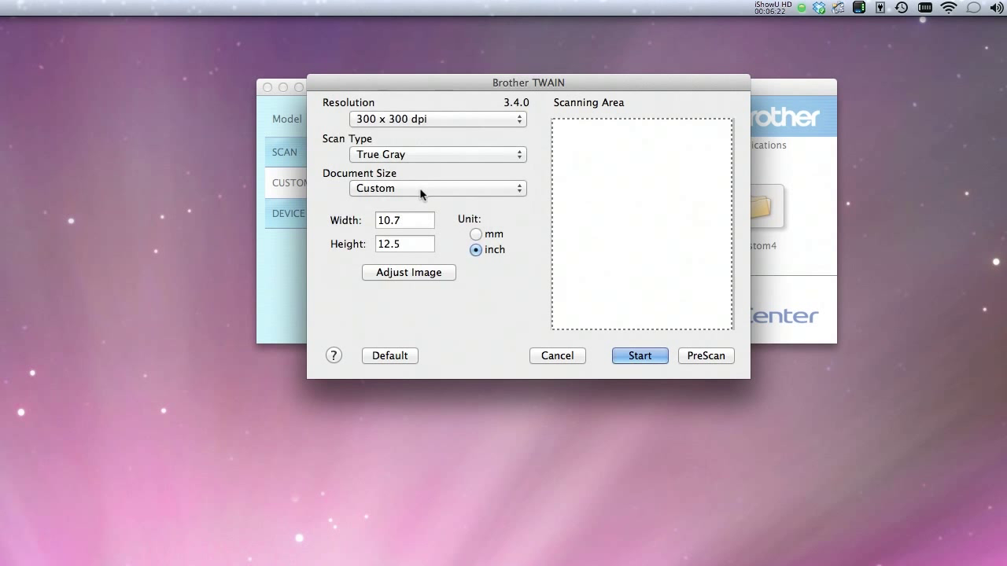
Try the A3 11.7 x 16.5 in preset as the document size.
left_click(421, 189)
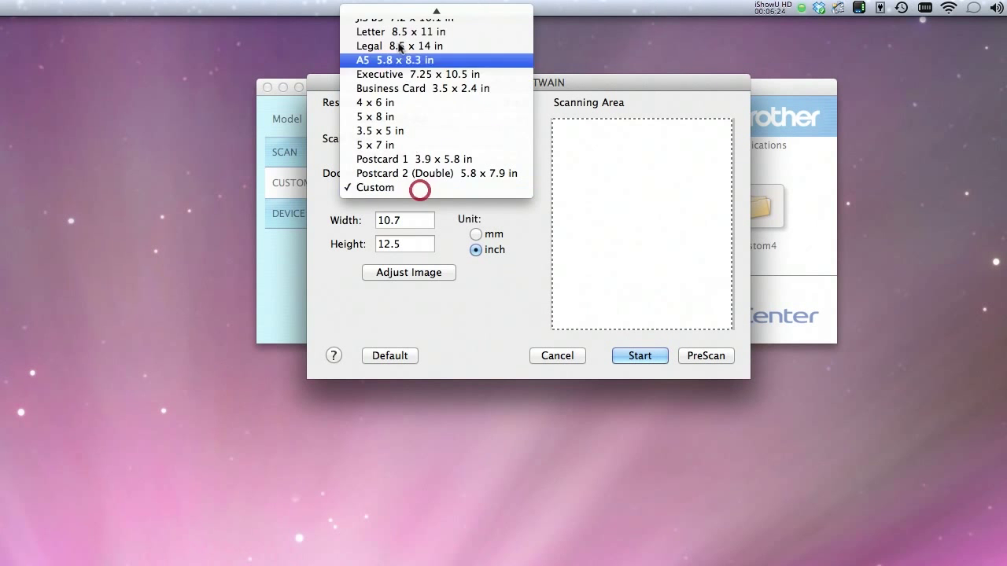
scroll(416, 185, "up", 3)
left_click(394, 14)
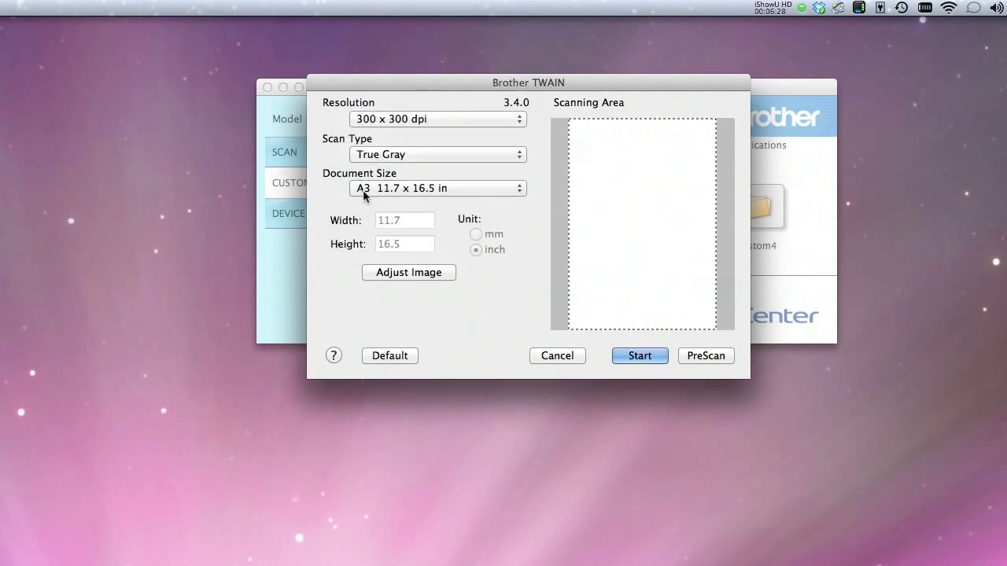
Switch the document size to Custom and set the width to 10.5 inches and the height to 12.5 inches.
left_click(462, 189)
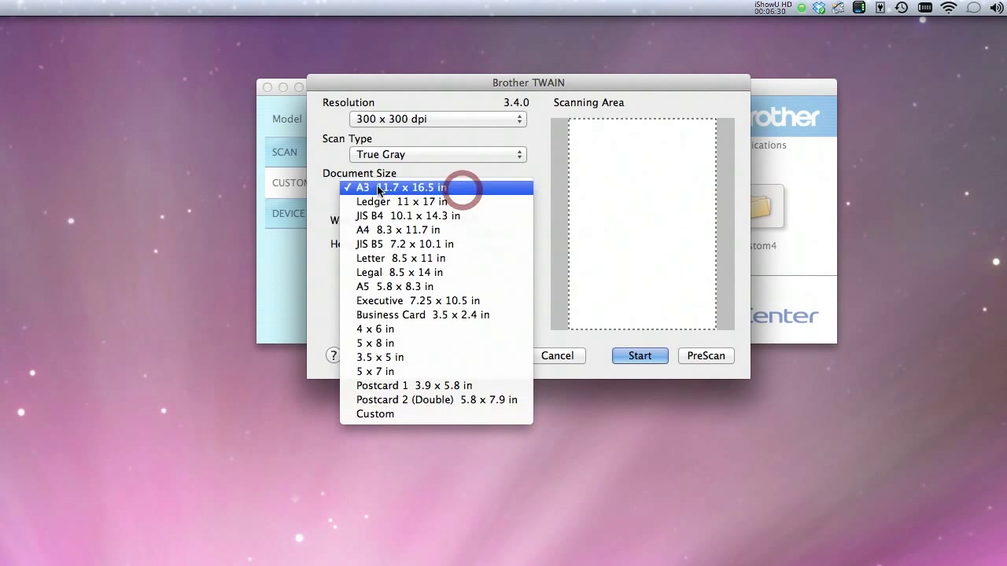
left_click(410, 415)
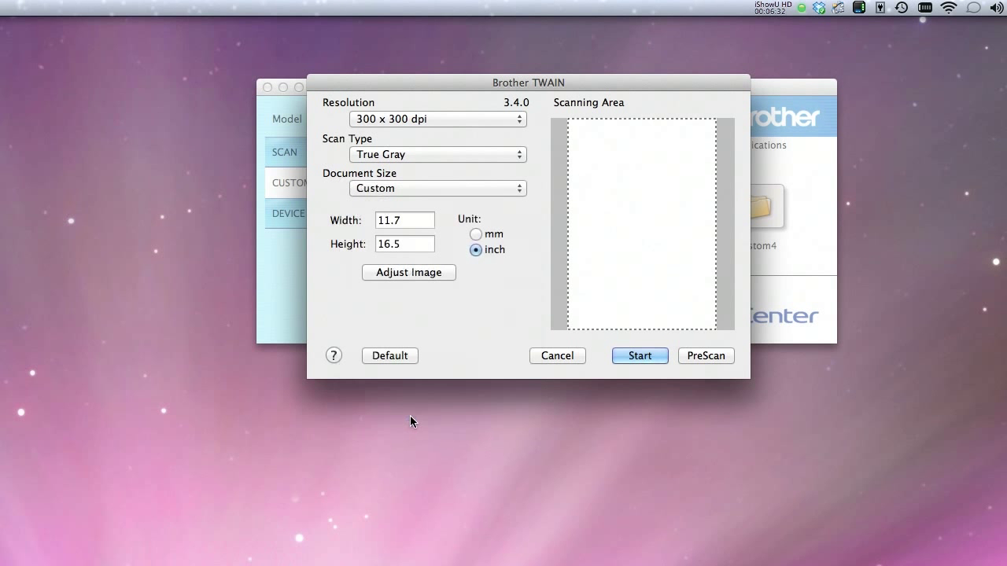
left_click(389, 222)
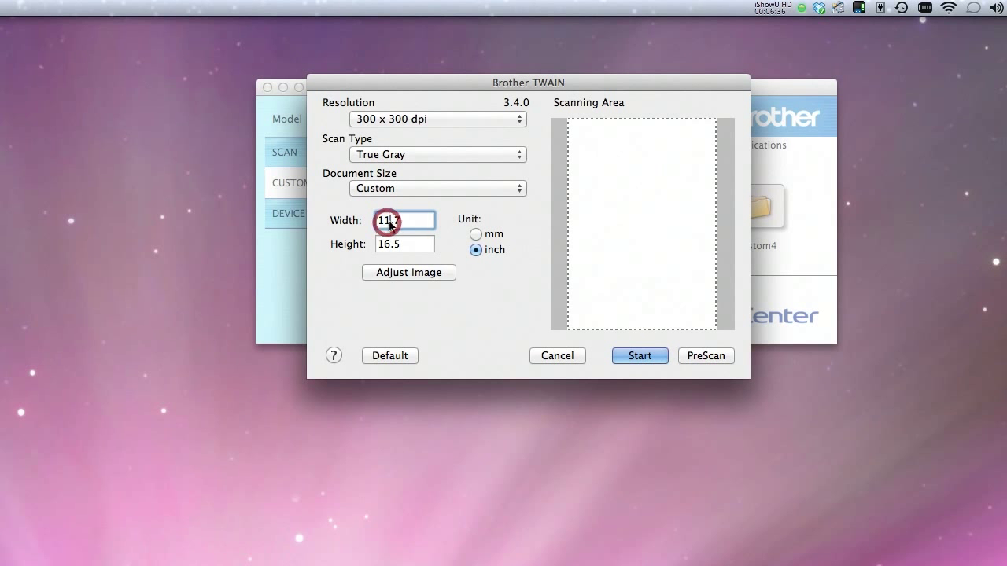
left_click_drag(404, 220, 358, 223)
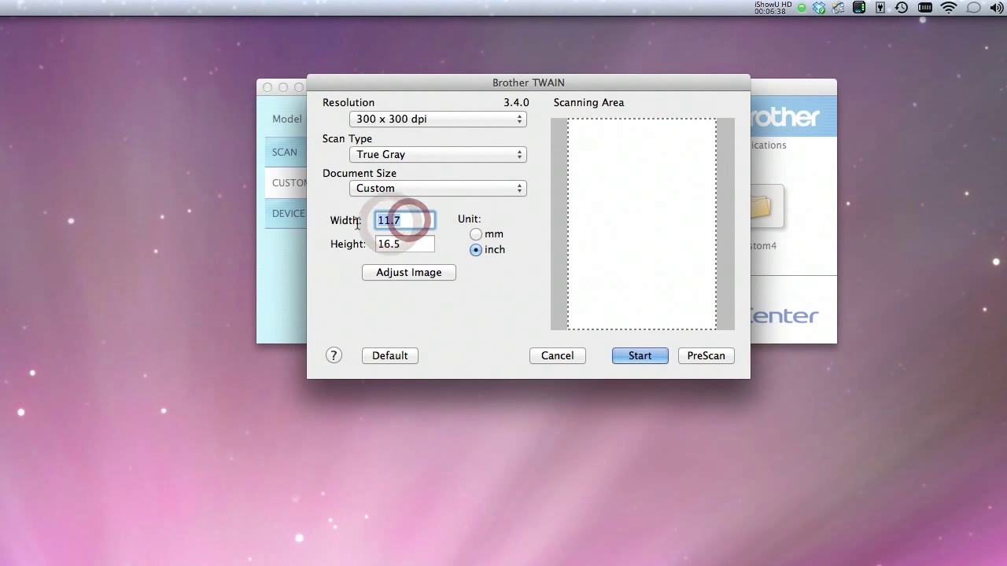
type("10.5")
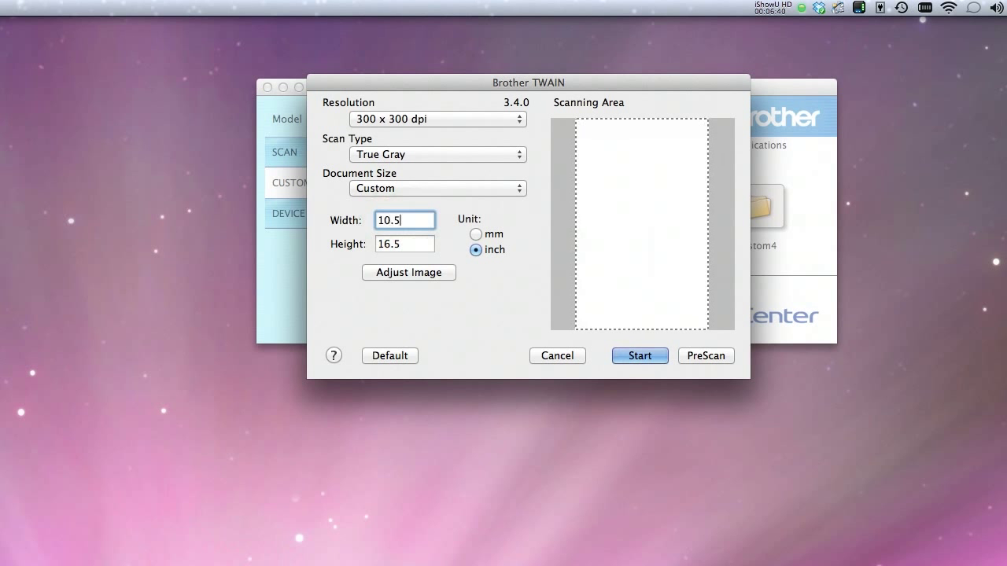
key("Tab")
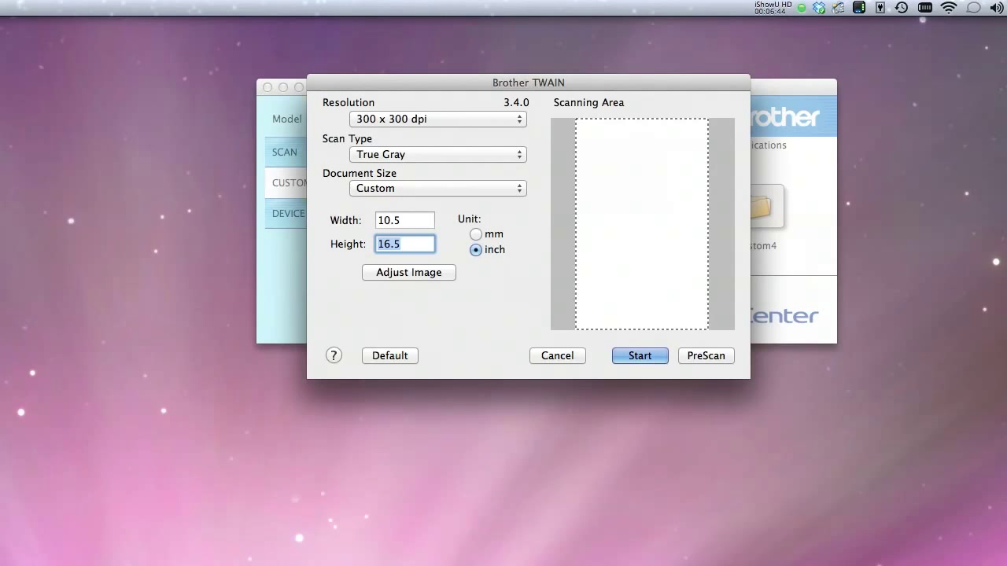
type("12.5")
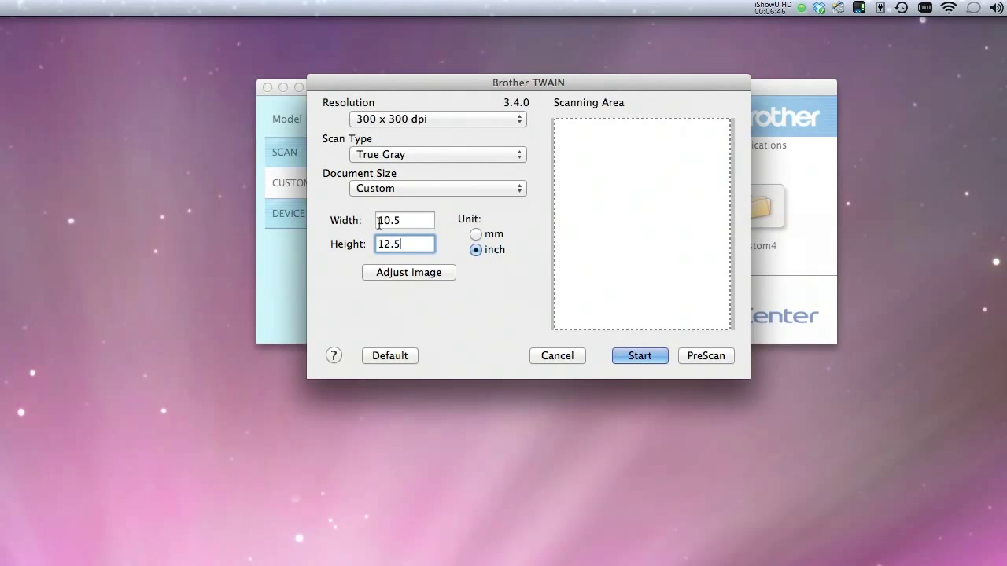
Correct the custom scan width to 10.7 inches.
left_click(385, 225)
key("BackSpace")
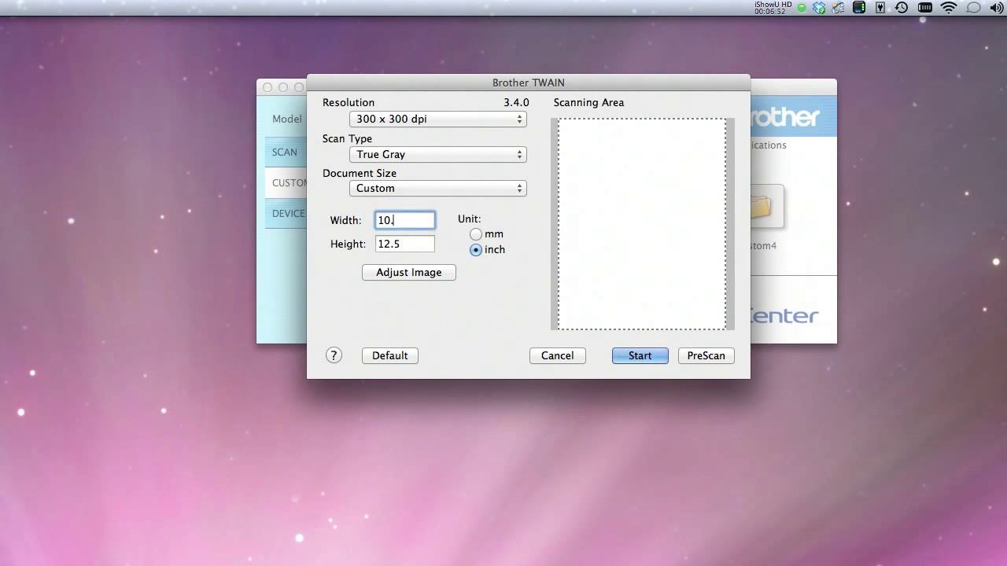
type("7")
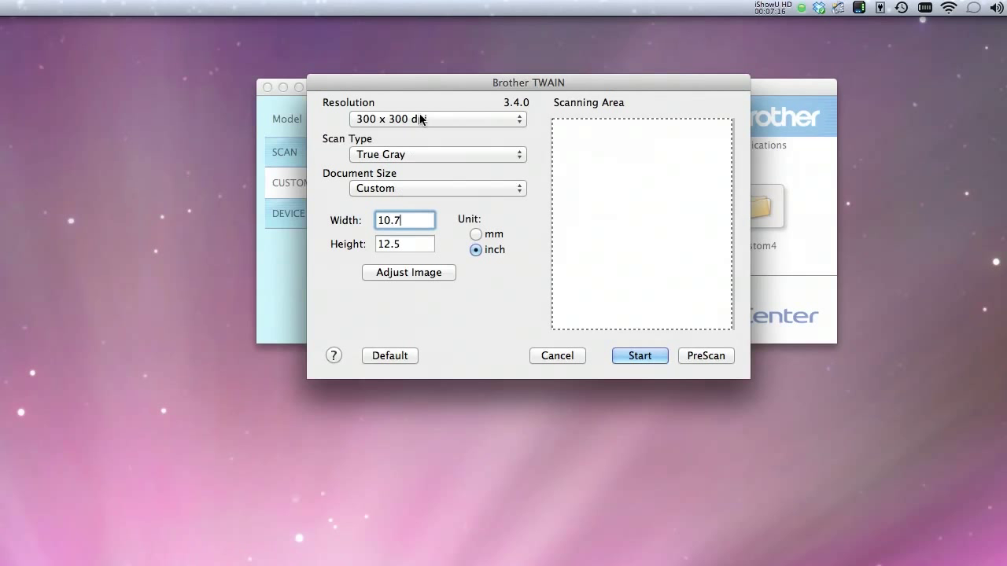
Check the list of preset document sizes, keep Custom, and start the scan.
left_click(417, 187)
scroll(416, 186, "up", 2)
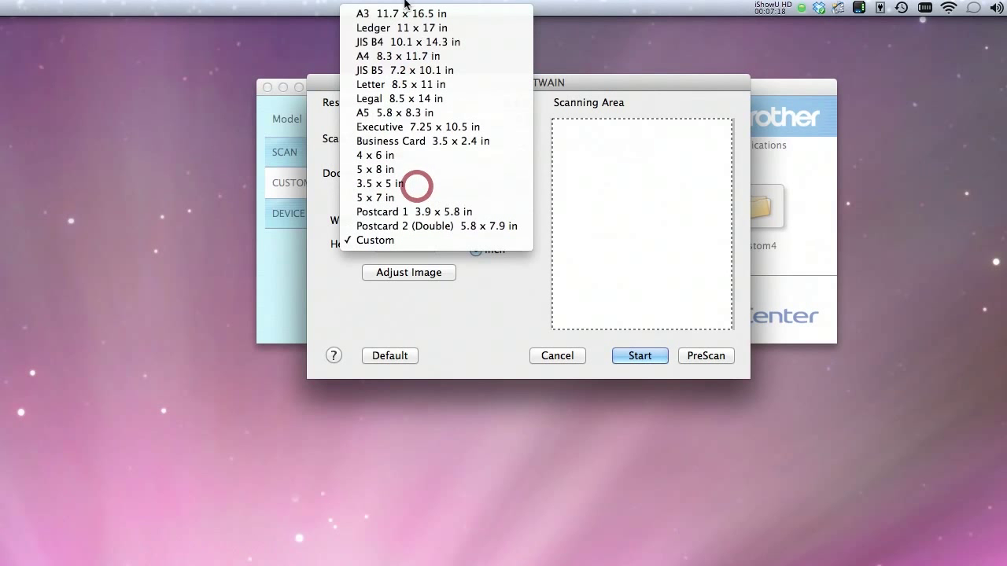
left_click(557, 327)
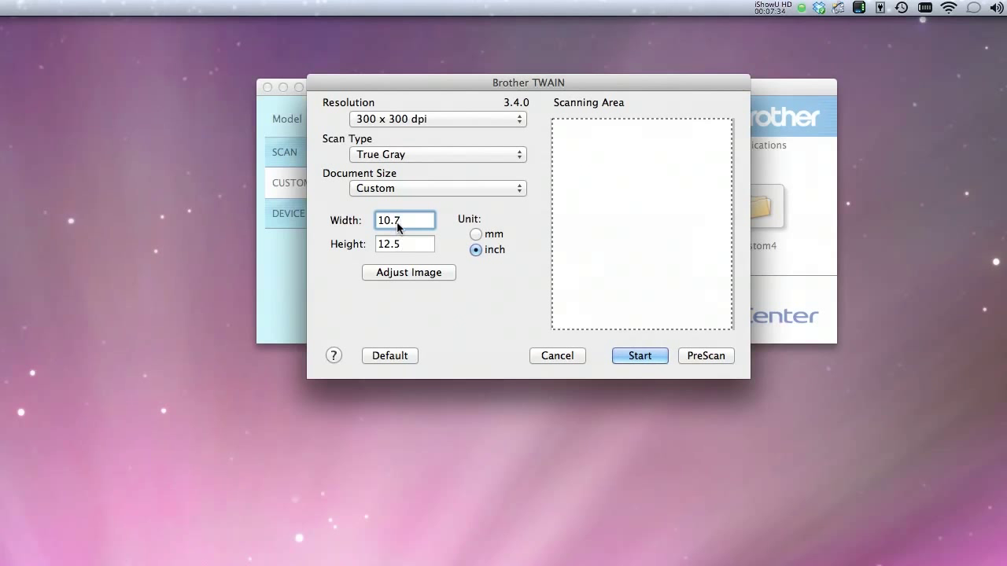
left_click(659, 357)
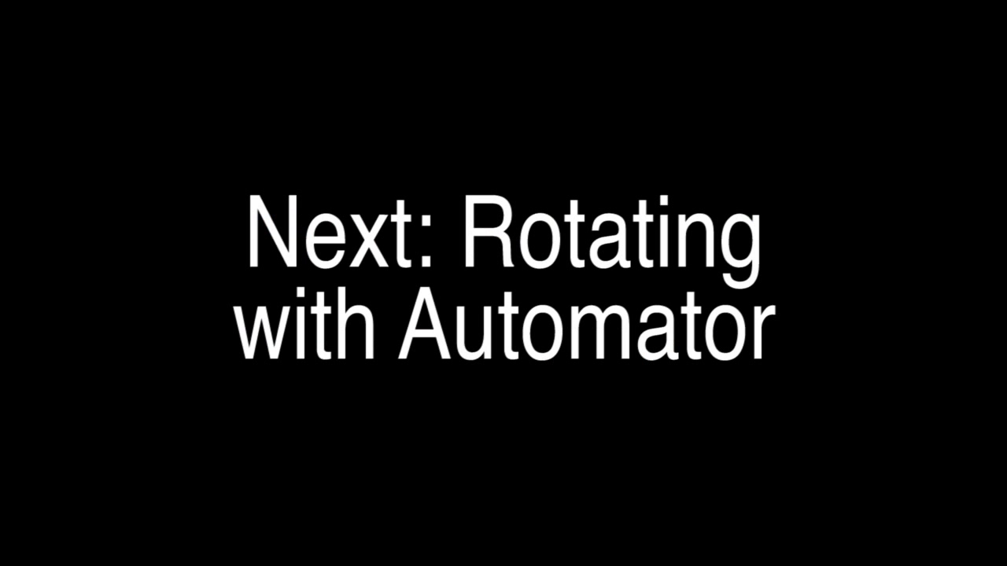